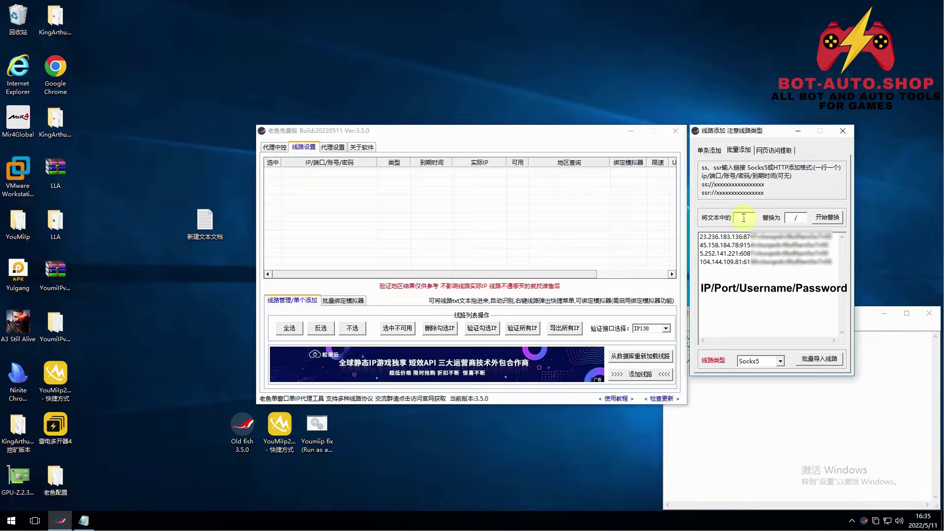
Set the line type to HTTP and try to import the proxy lines in bulk.
click(780, 361)
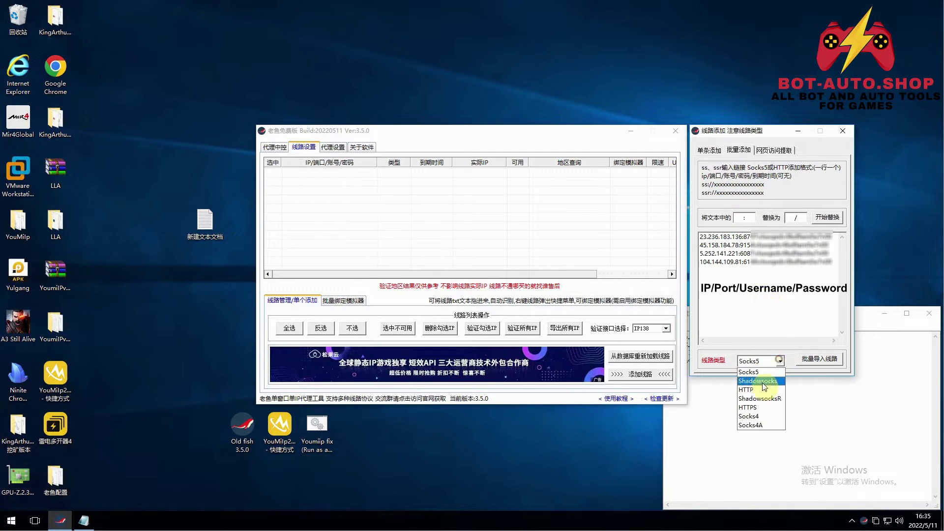
click(758, 390)
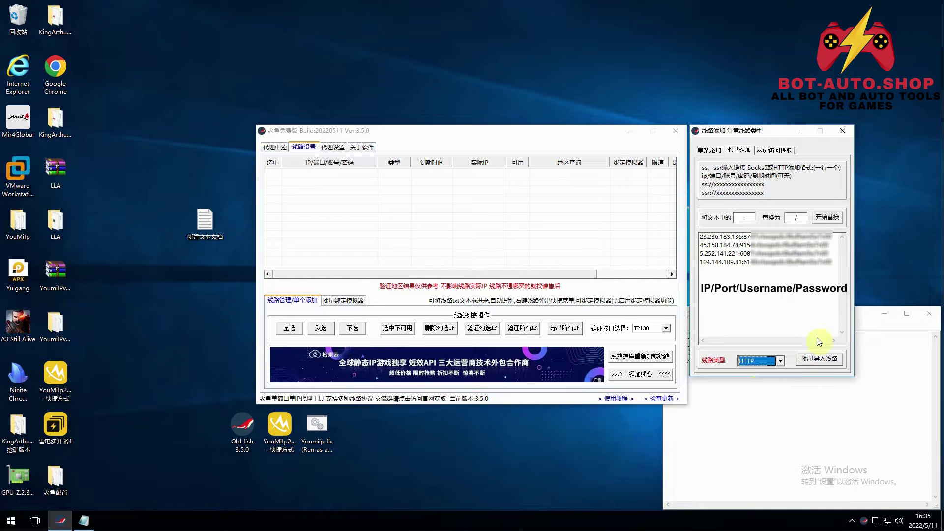
click(830, 363)
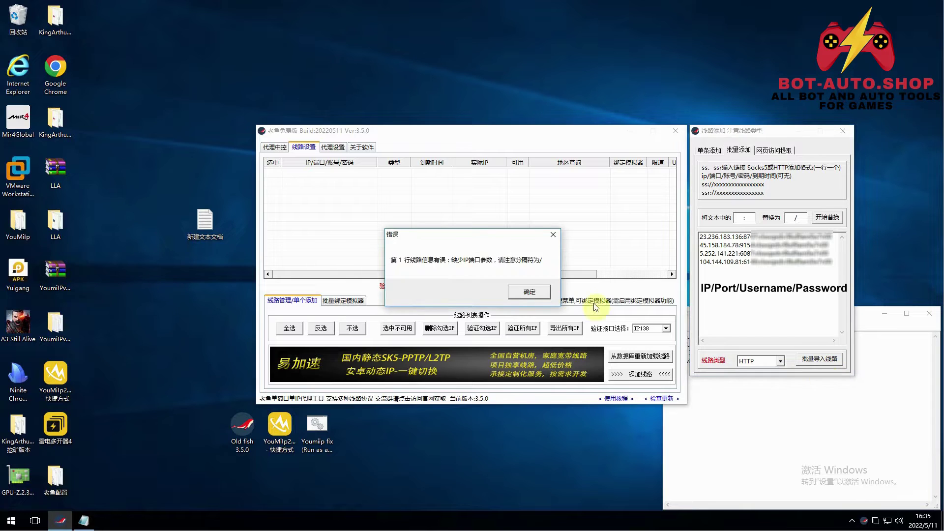
click(542, 294)
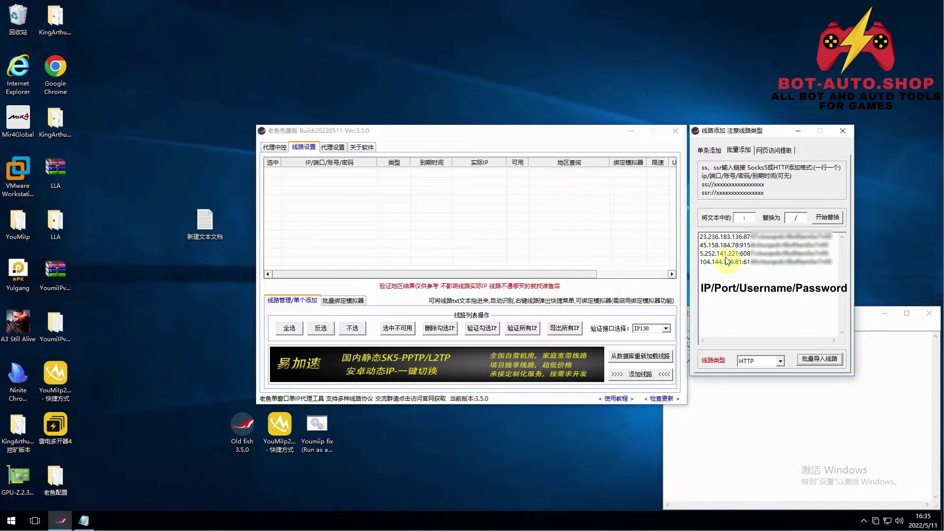
Replace every ":" with "/" in the proxy text, import the HTTP lines in bulk and check their verification in the line list.
click(826, 219)
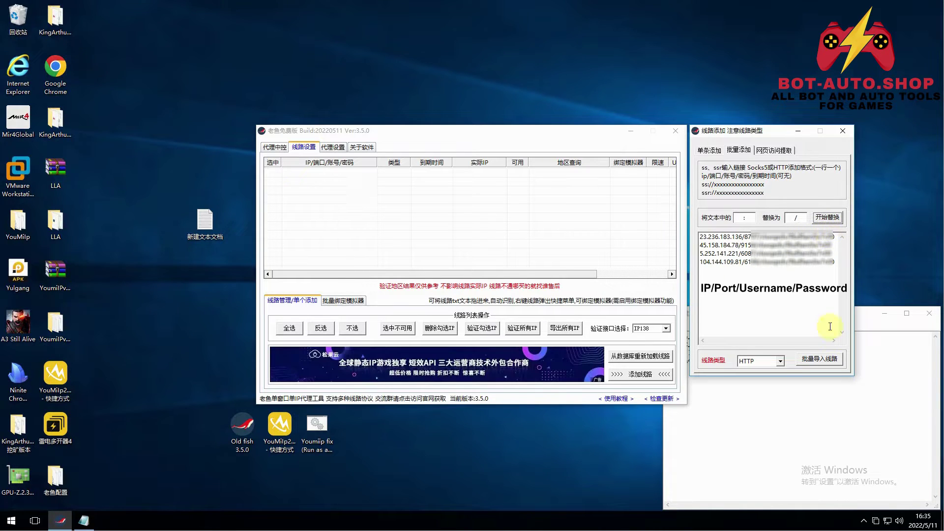
click(828, 362)
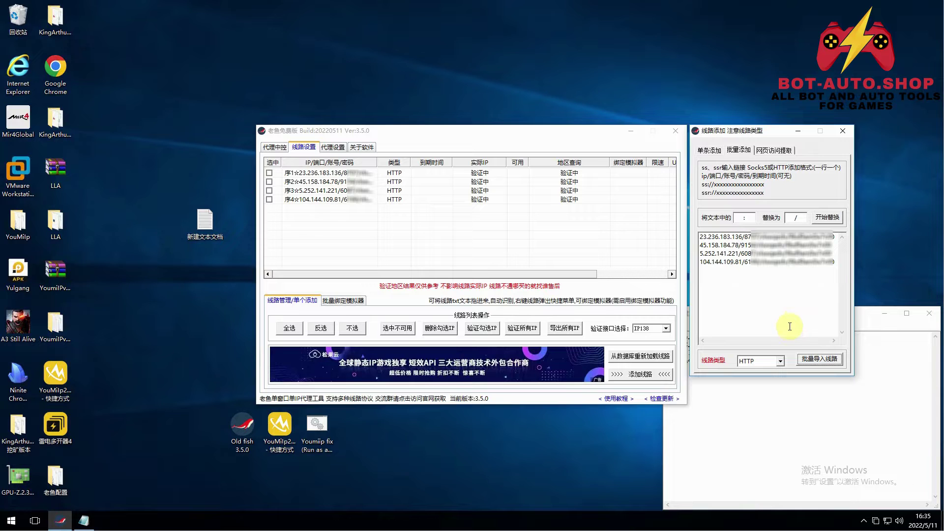
drag(382, 247, 353, 149)
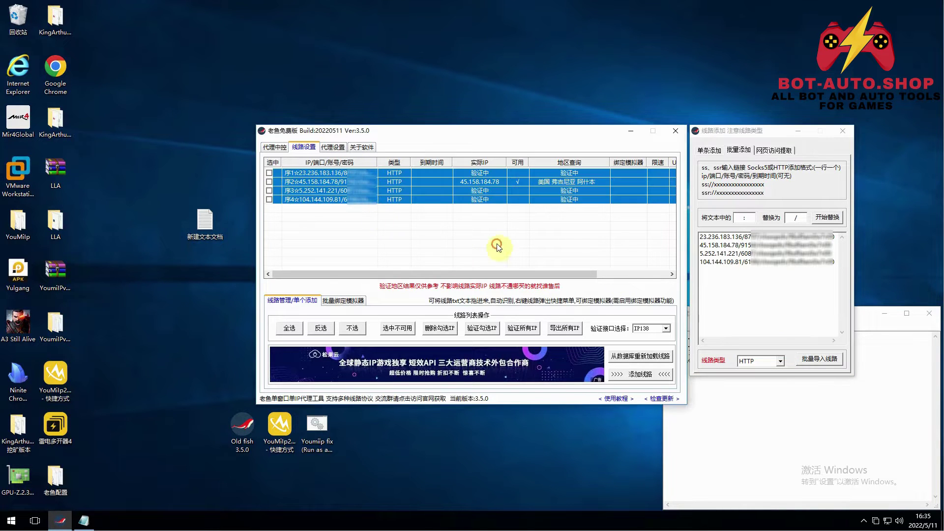
drag(482, 232, 491, 211)
click(487, 191)
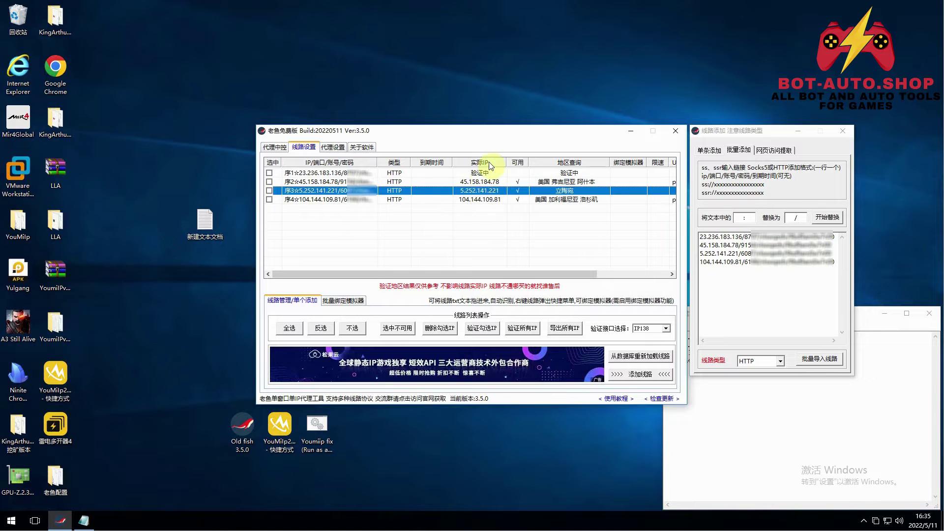
click(473, 229)
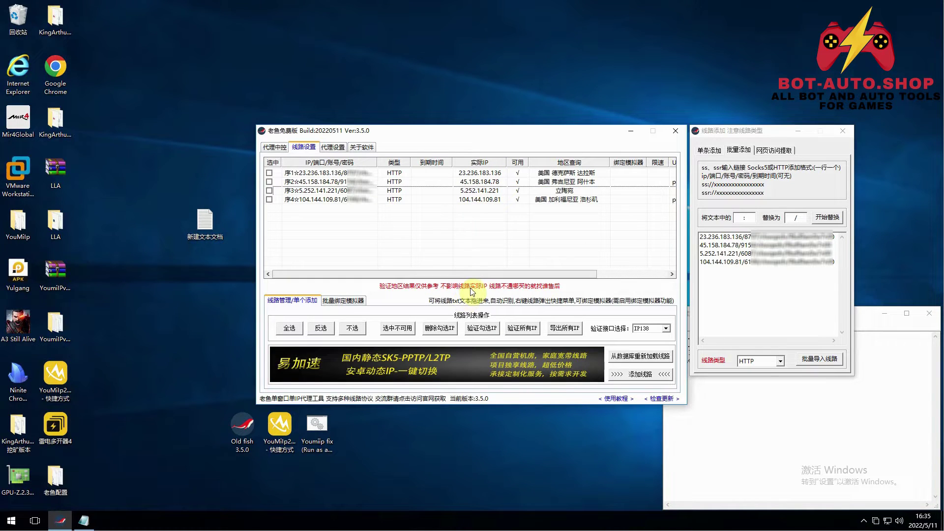
Clear the sample process names from the process list in the proxy settings (代理设置).
click(326, 148)
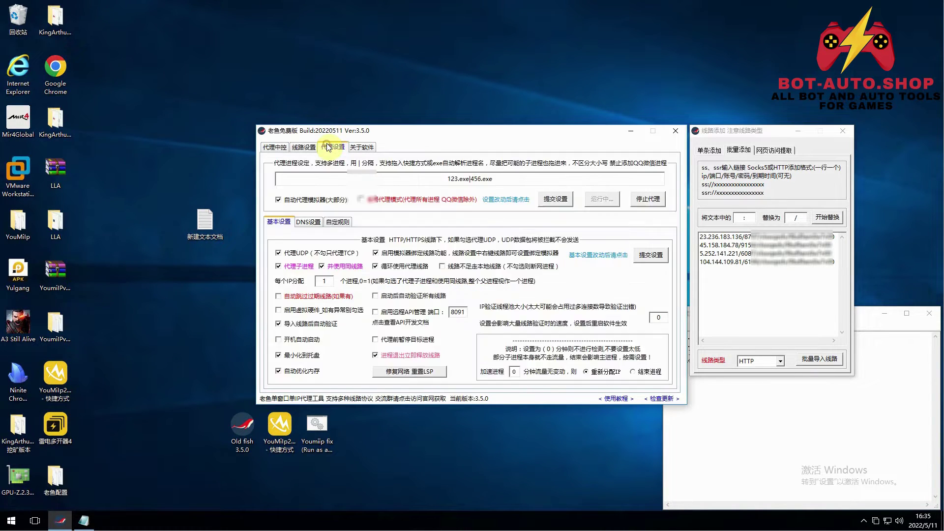
drag(434, 175, 504, 178)
key(BackSpace)
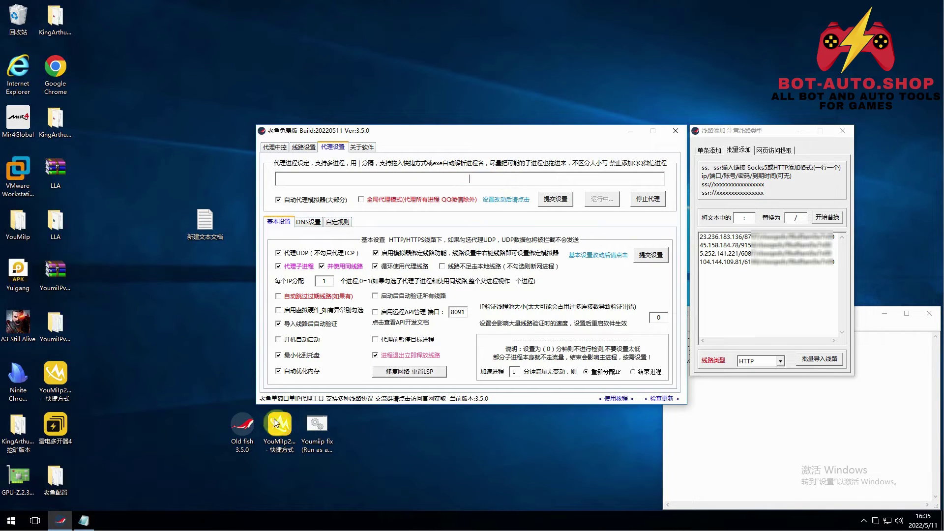
Open the Mir4Global shortcut's file location and browse to Mir4Global\Mir4Client\MirMobile\Binaries\Win64.
click(21, 124)
right_click(21, 123)
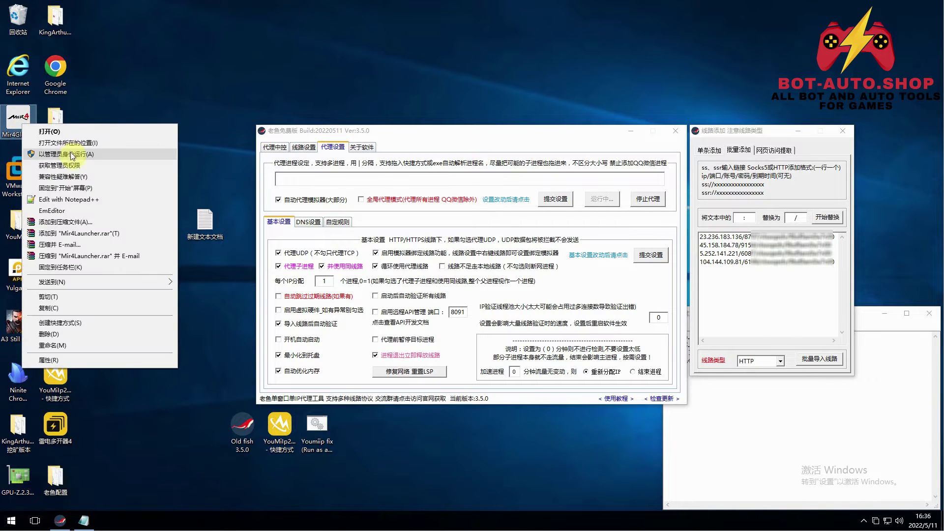
click(79, 143)
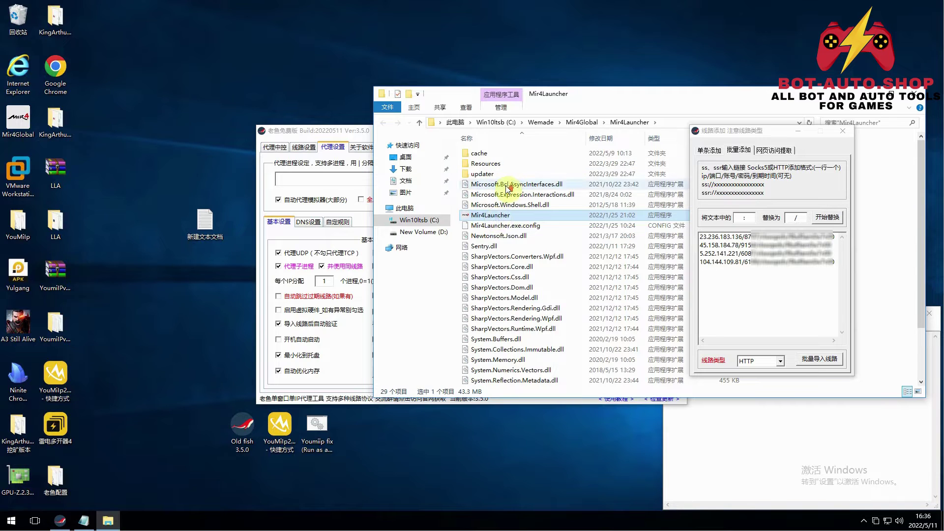
click(588, 122)
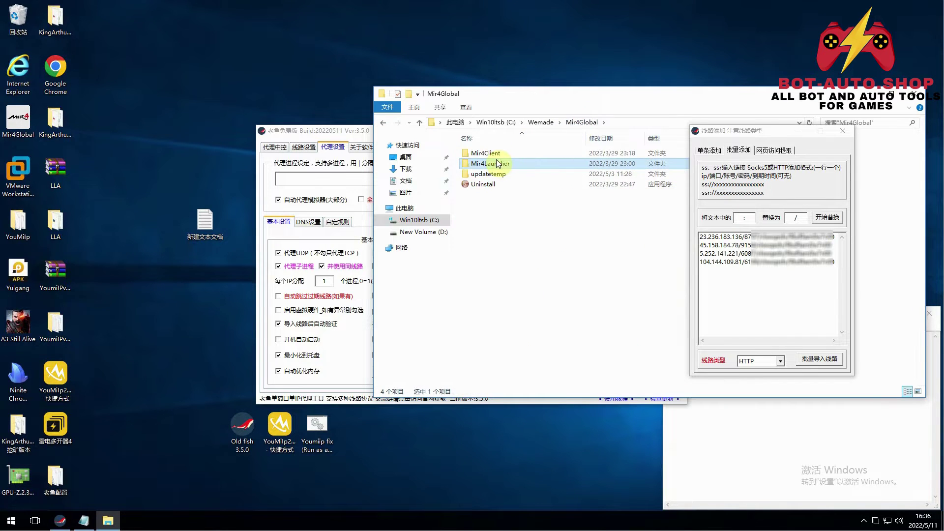
click(495, 152)
double_click(494, 152)
double_click(493, 163)
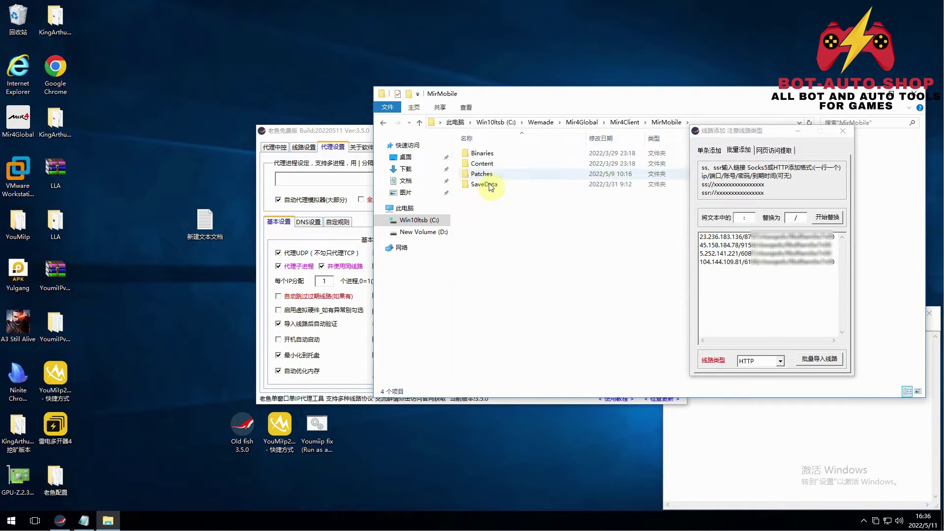
double_click(487, 154)
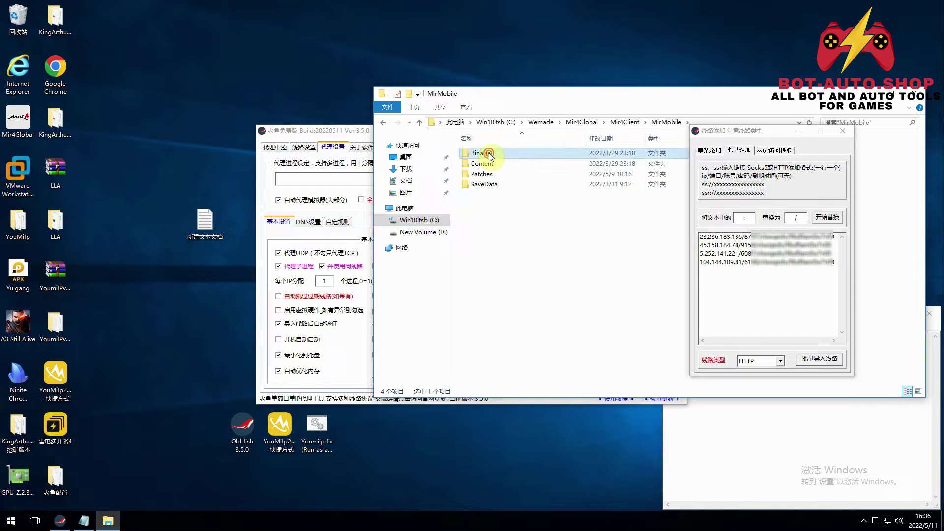
double_click(487, 154)
Copy the Mir4G application's name and enter Mir4G.exe as the process to proxy.
click(475, 174)
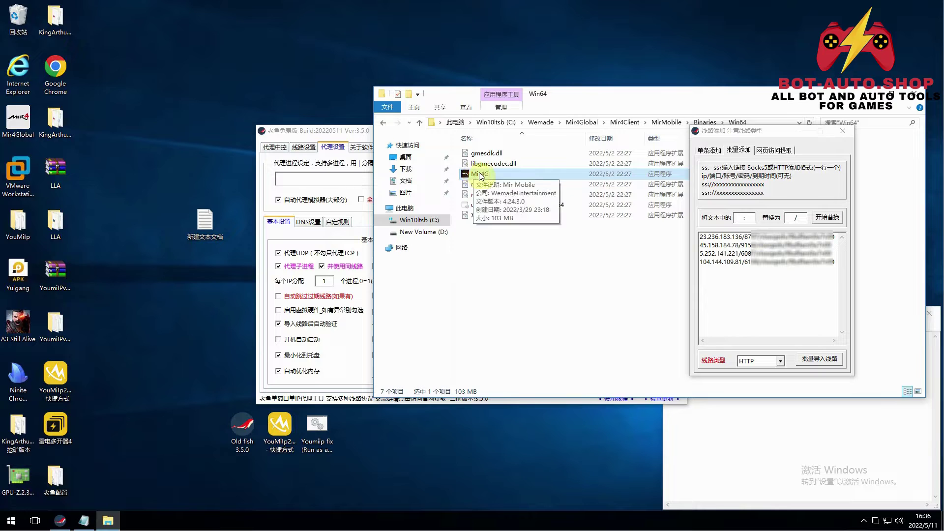
click(476, 175)
key(ctrl+c)
click(352, 180)
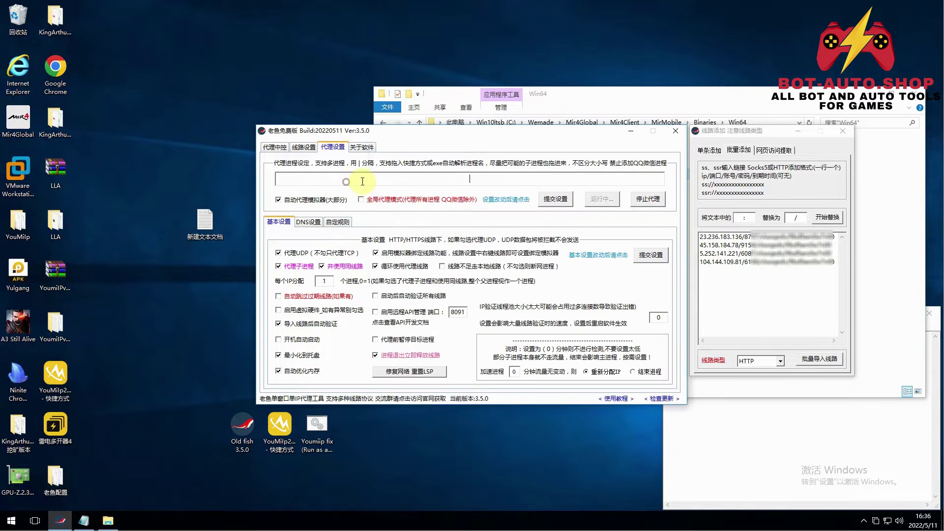
key(ctrl+v)
text(.exe)
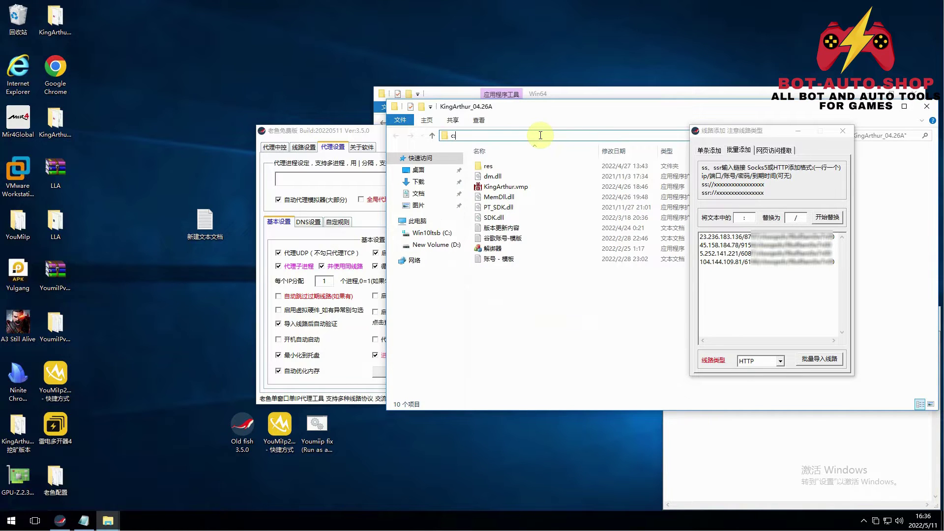
Browse to the ldplayerbox folder under Program Files on the C: drive.
click(538, 136)
double_click(518, 207)
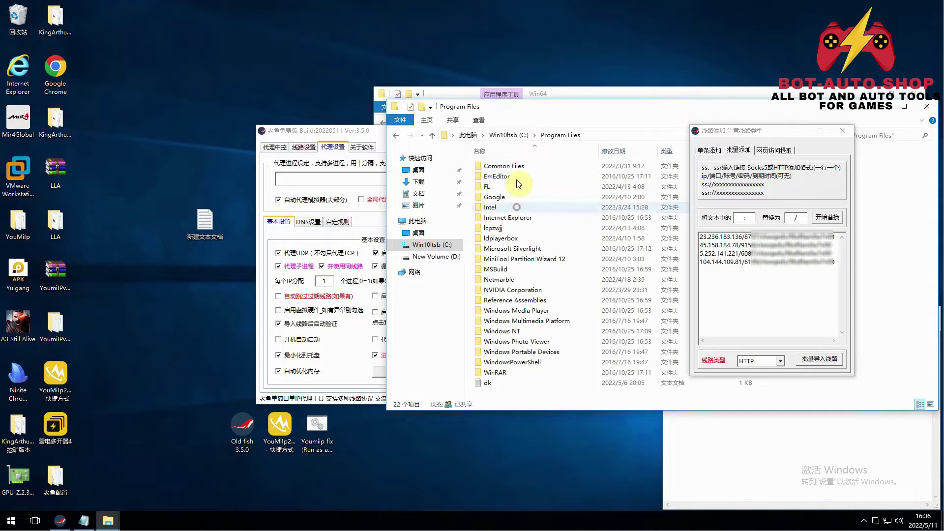
double_click(501, 239)
scroll(545, 278, down, 20)
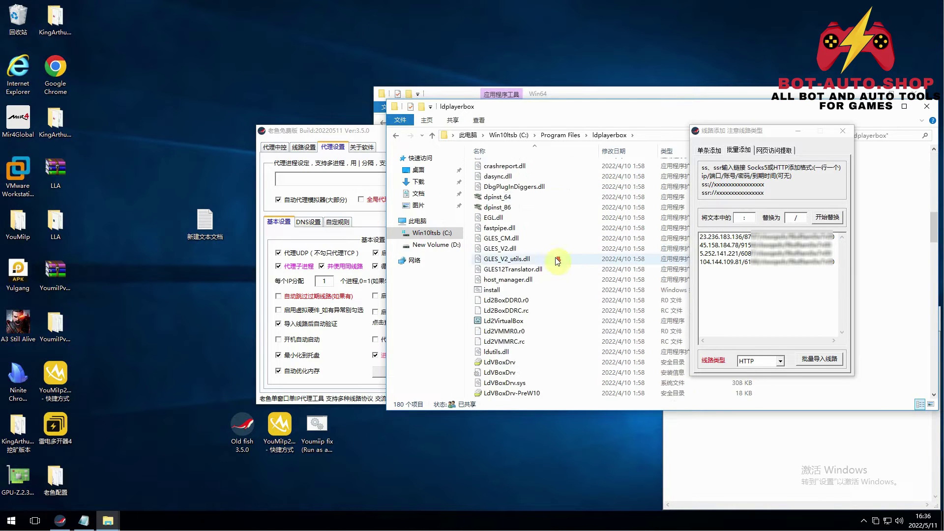
Copy the LdVBoxHeadless application's name and append |LdVBoxHeadless.exe to the proxied process list.
click(533, 314)
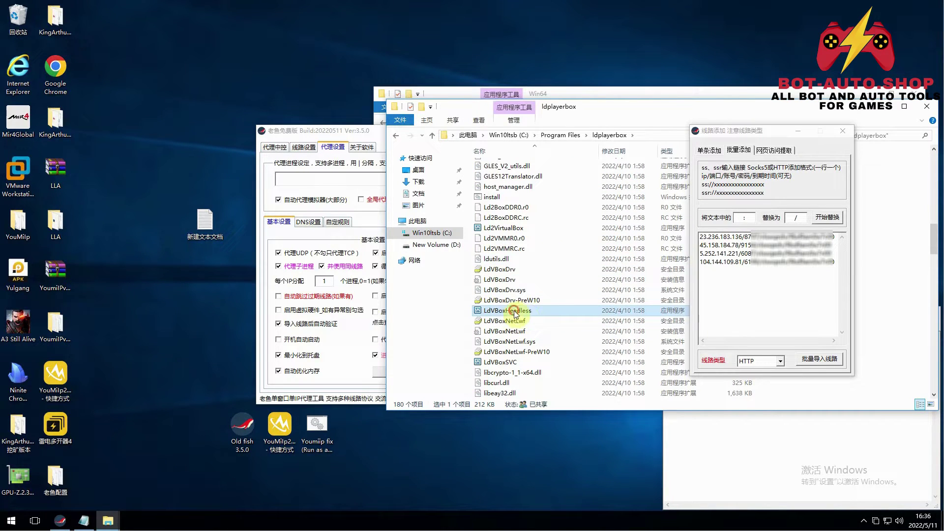
click(511, 312)
key(ctrl+c)
click(370, 179)
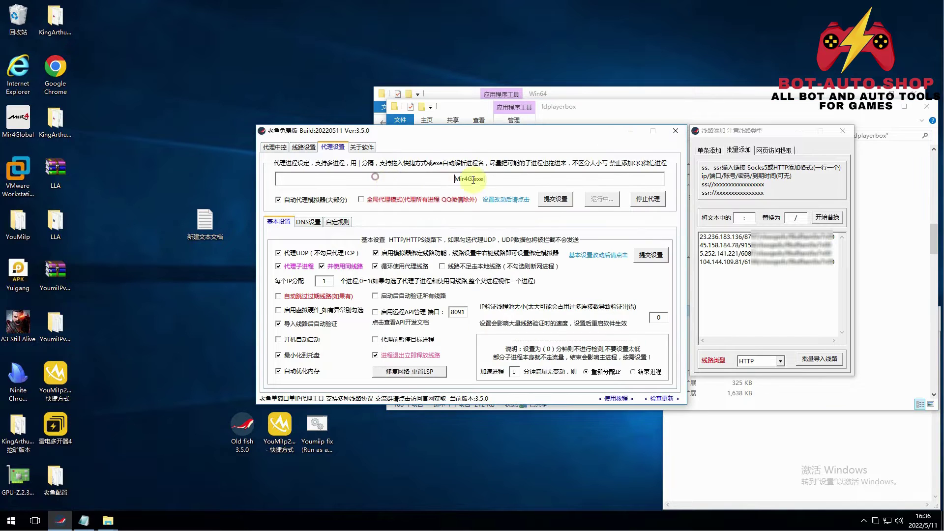
click(531, 180)
text(|)
key(ctrl+v)
text(.exe)
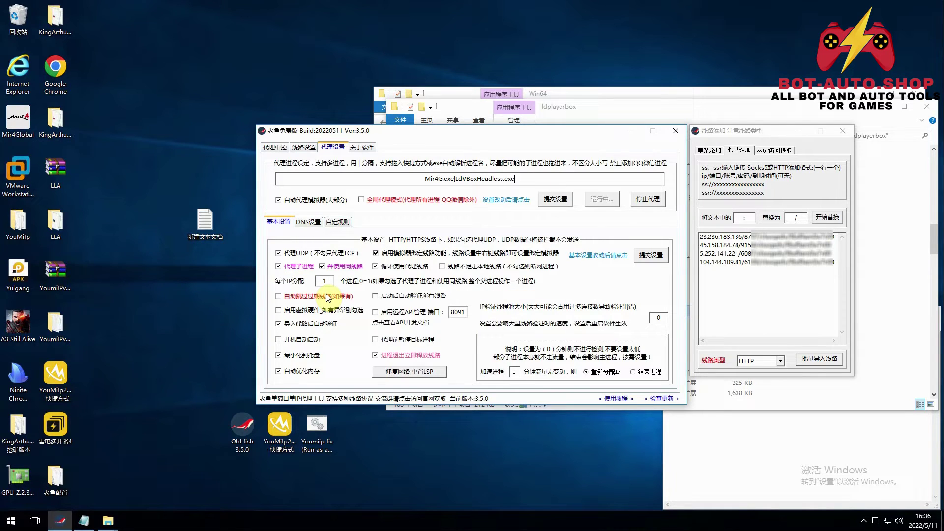
Enable skipping expired lines (自动跳过过期线路) and automatic start at boot (开机自动启动), and submit the process settings.
click(327, 293)
click(304, 343)
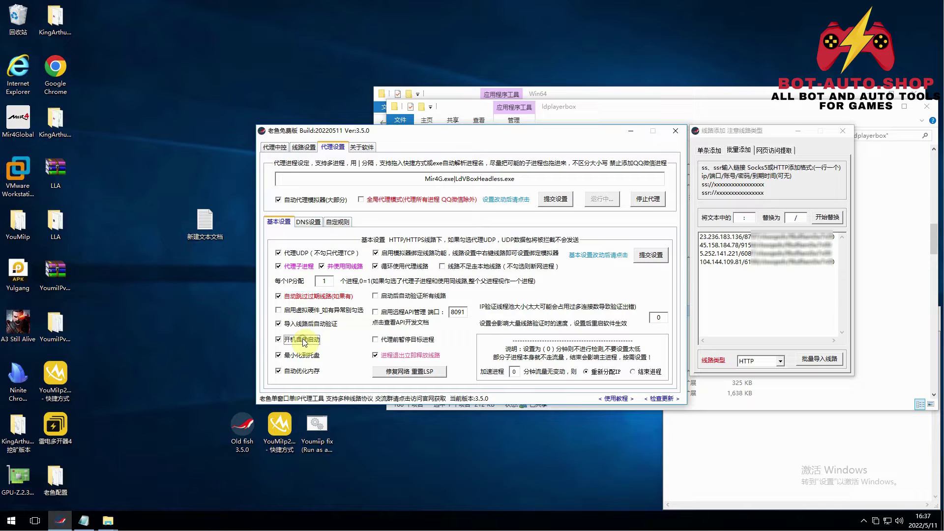
double_click(328, 284)
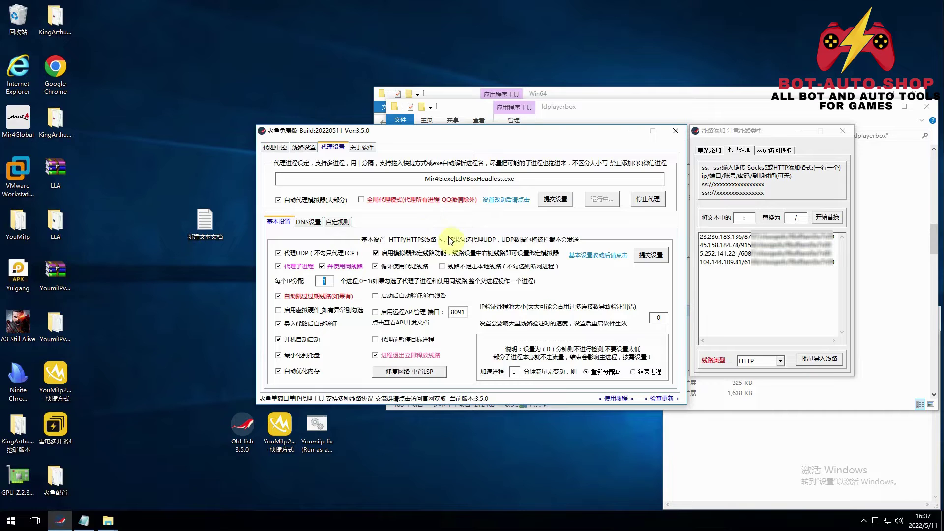
click(556, 200)
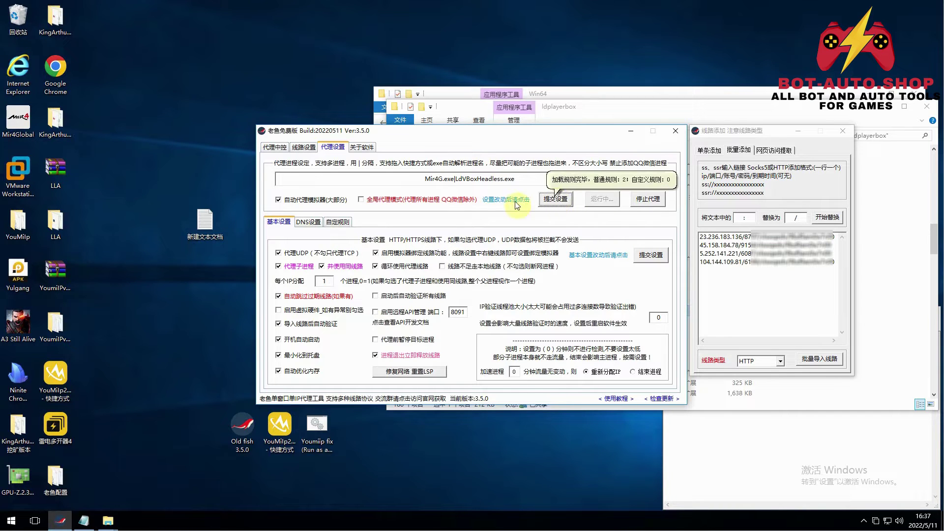
Switch to the 雷电多开器 emulator manager, batch-start emulators 1 to 4 and arrange their windows in a grid.
click(304, 148)
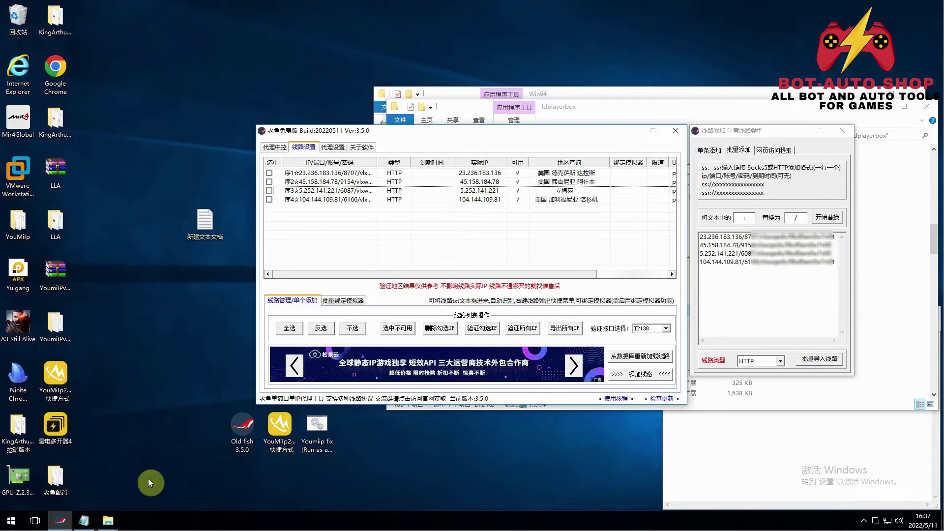
double_click(58, 432)
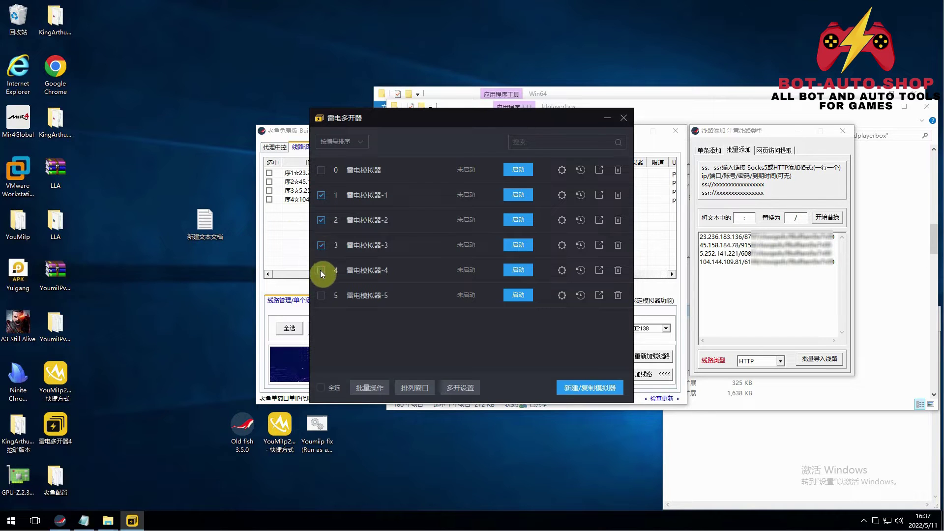
click(370, 384)
click(396, 343)
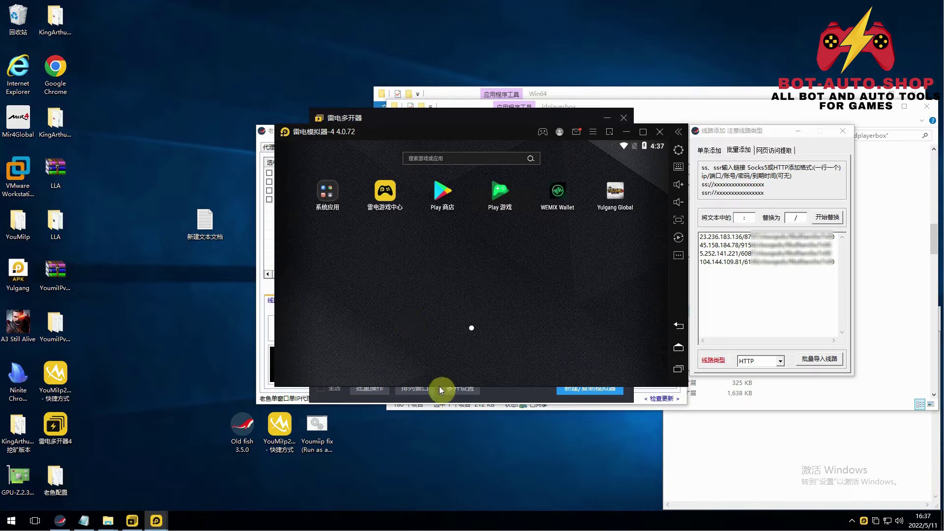
click(418, 390)
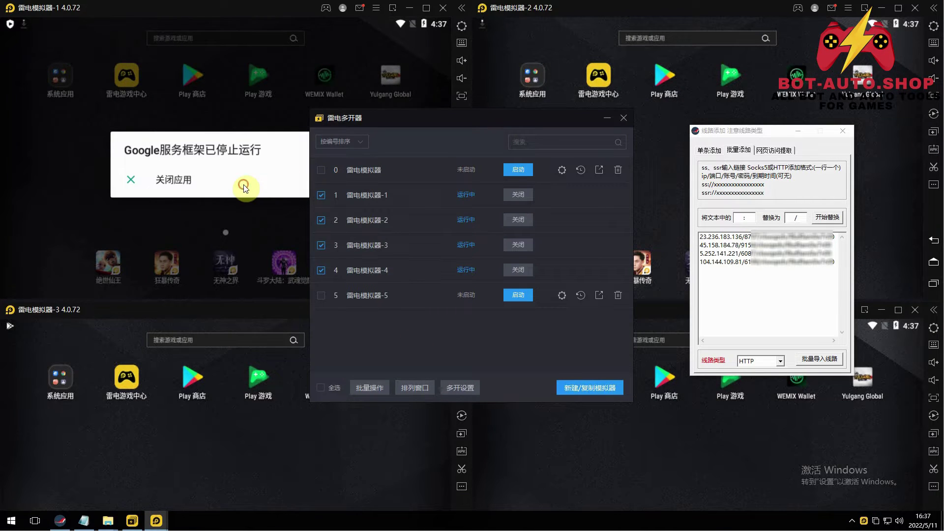
Close the Google services framework error dialogs and start synchronizing all running emulators from emulator 1.
click(245, 187)
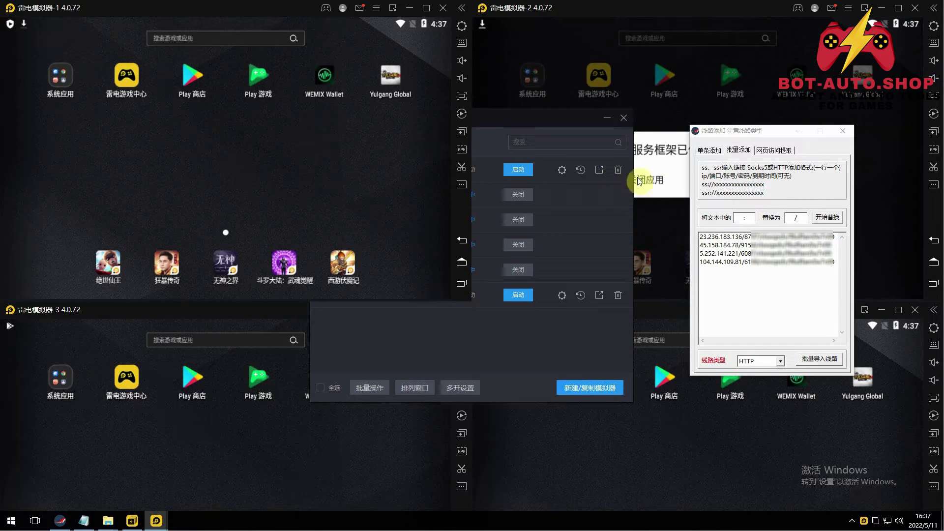
mouse_move(465, 186)
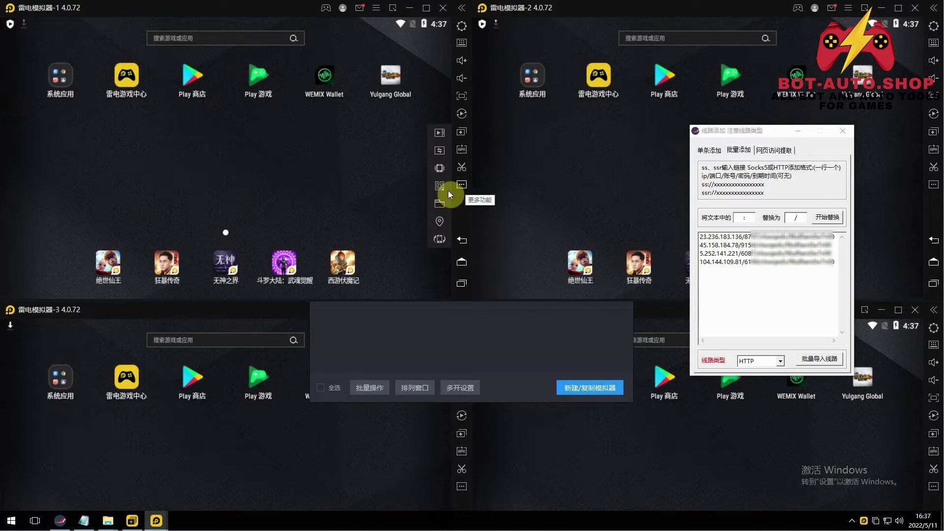
click(440, 150)
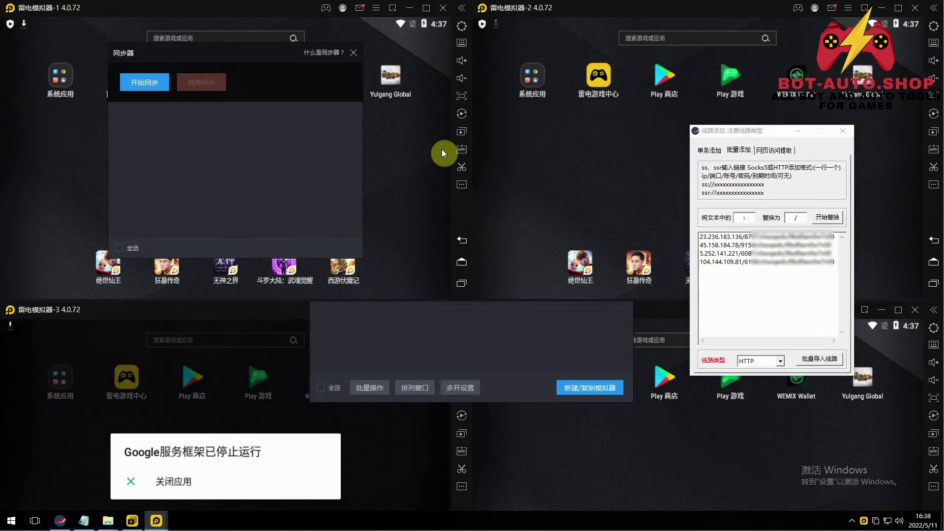
click(121, 245)
click(153, 85)
click(199, 485)
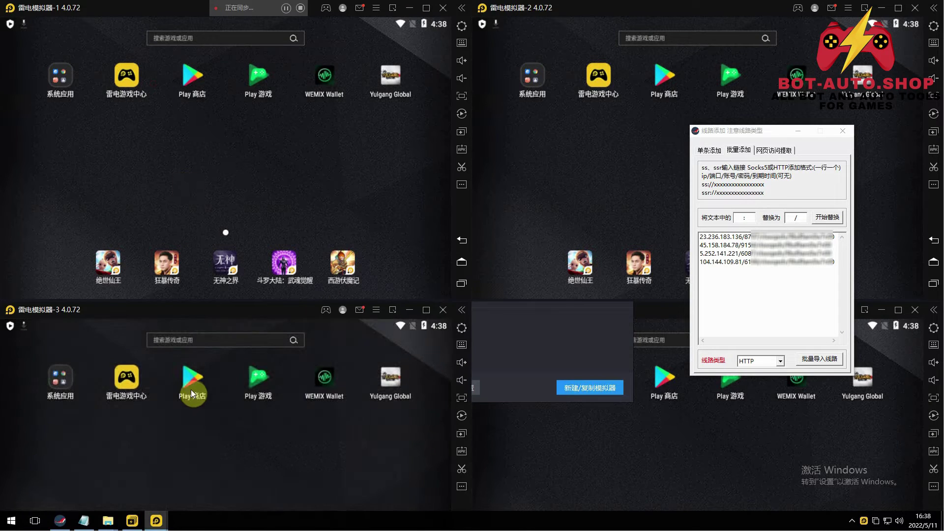
Close the batch line-adding window (线路添加) and dismiss the Google services framework error in emulator 4.
click(550, 471)
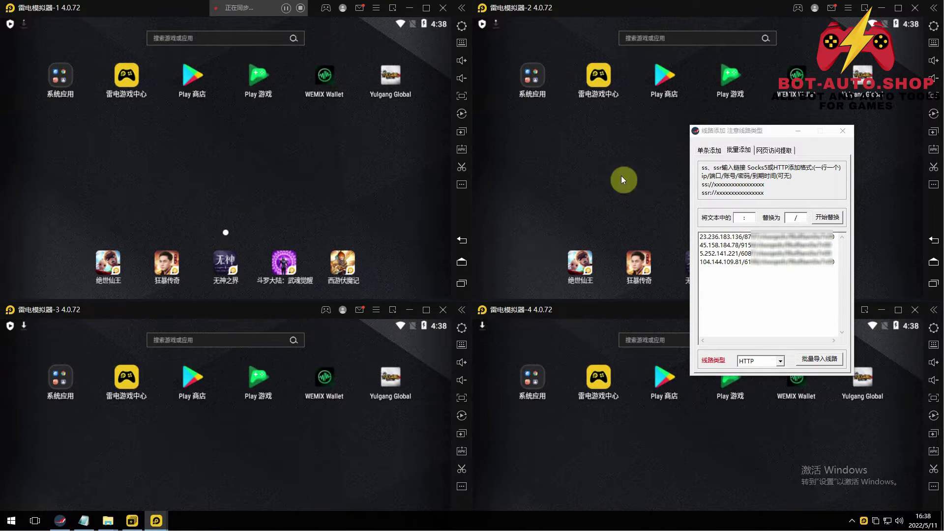
click(843, 131)
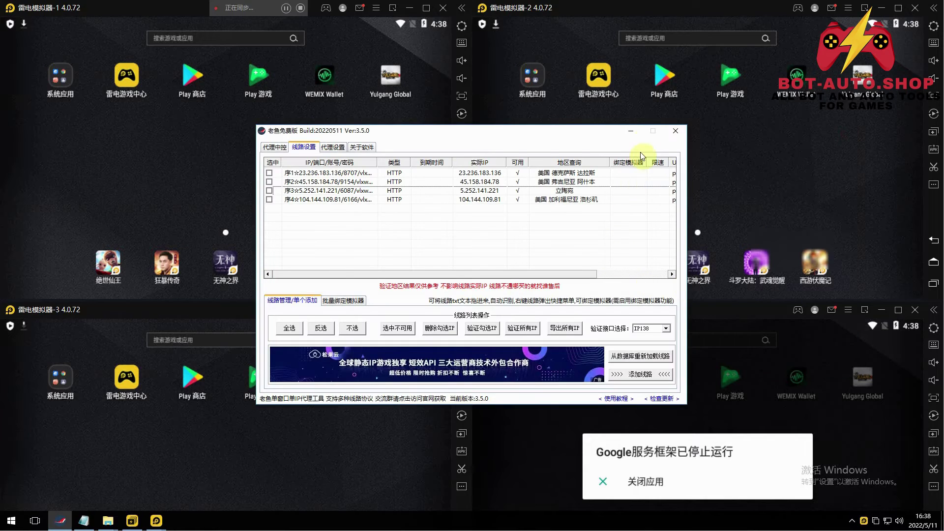
click(181, 147)
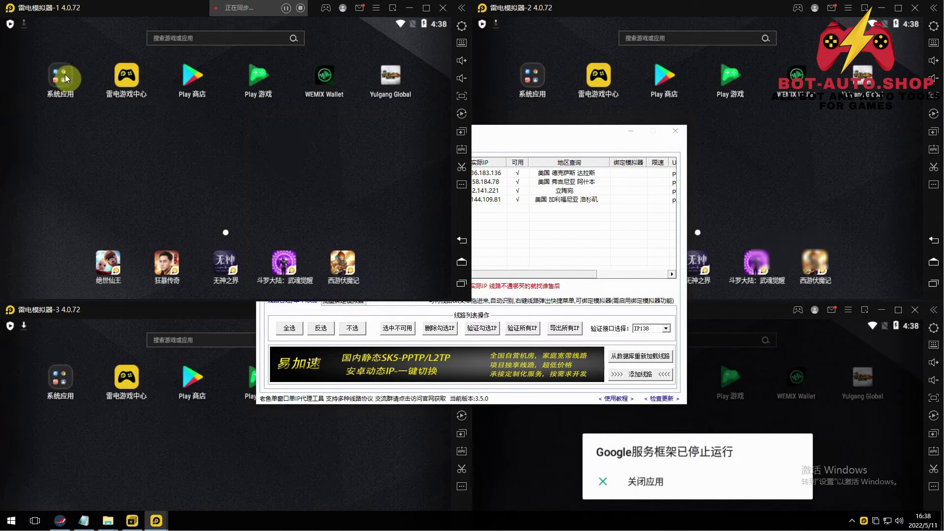
click(633, 479)
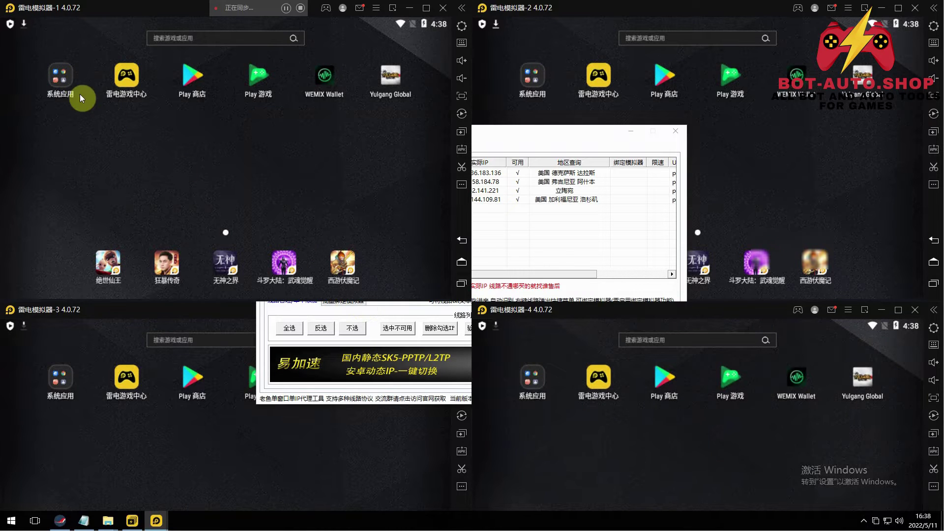
Open Chrome from the system apps folder in the synchronized emulators and accept its terms of service.
click(64, 78)
click(95, 93)
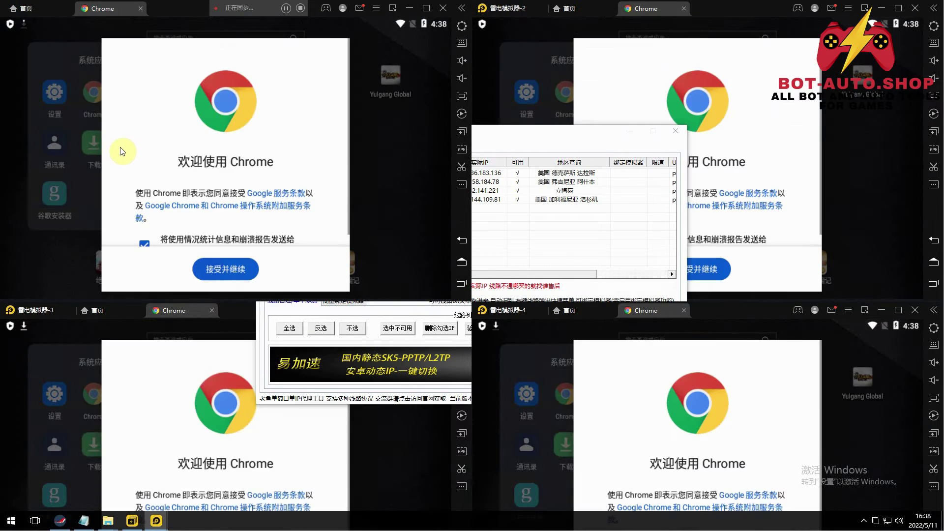
click(230, 268)
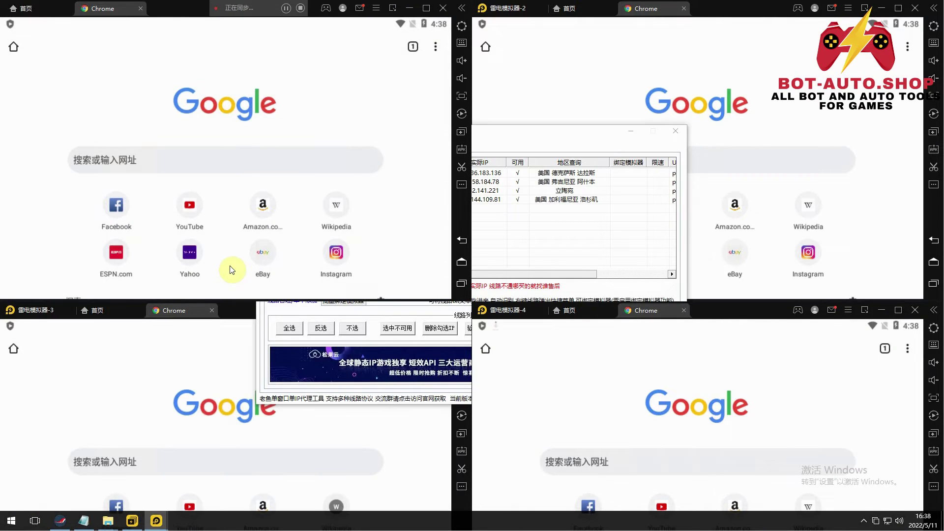
Load ping.eu in Chrome on all synchronized emulators to check each emulator's public IP.
click(156, 161)
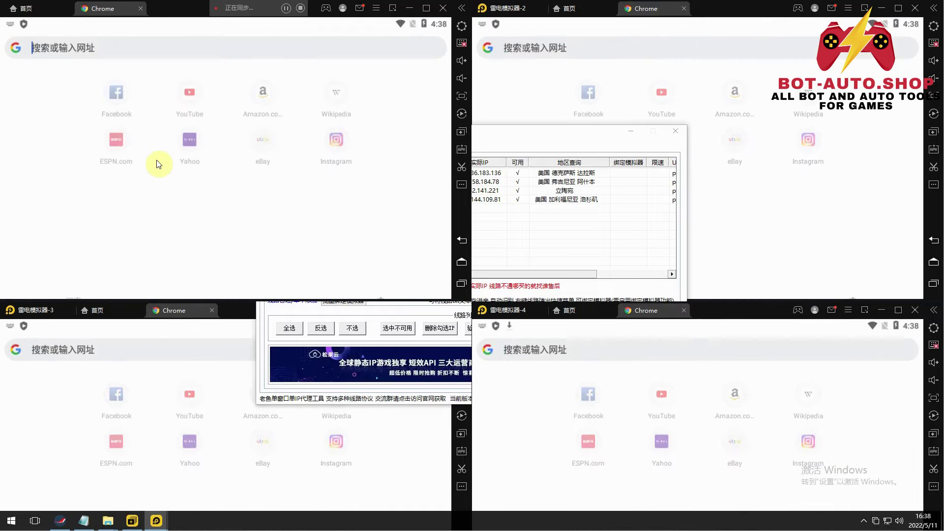
text(ping.eu)
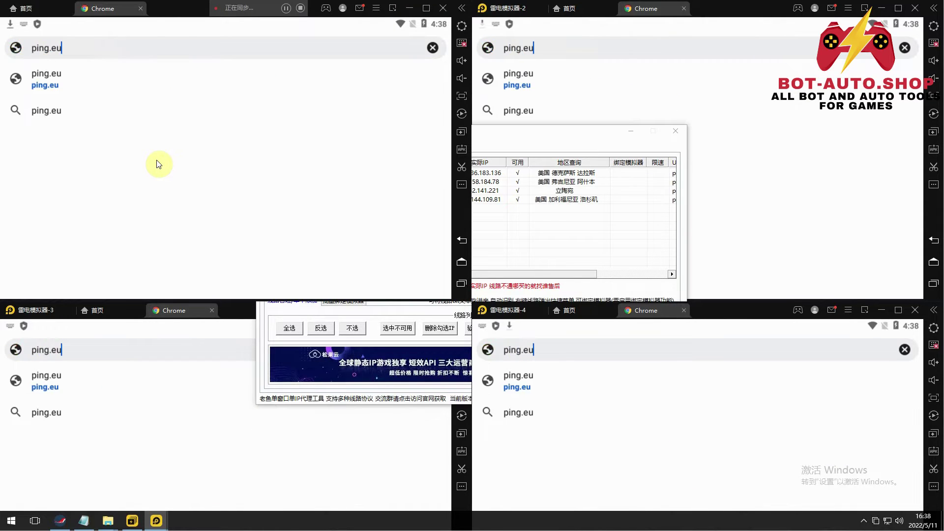
key(Return)
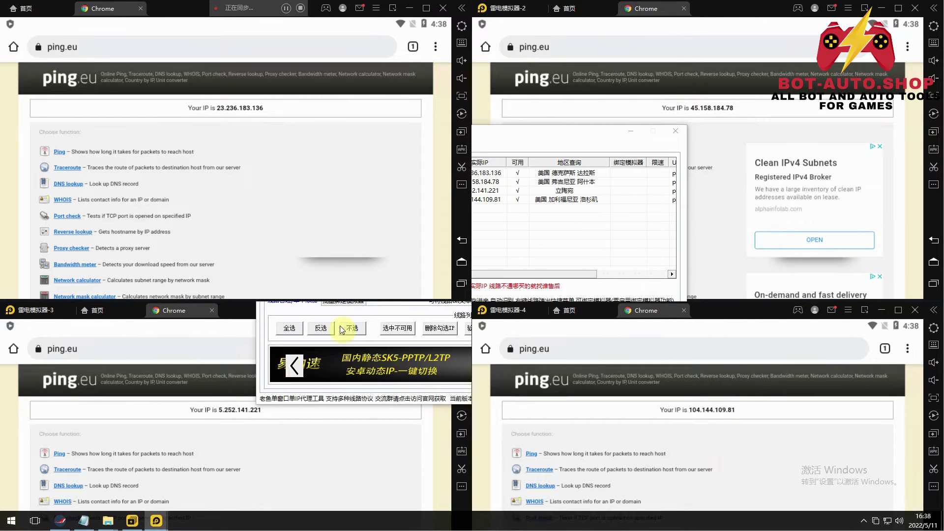
Compare the emulators' IPs with 老鱼's line list and proxied processes, review its proxy settings, and close the tool.
click(390, 315)
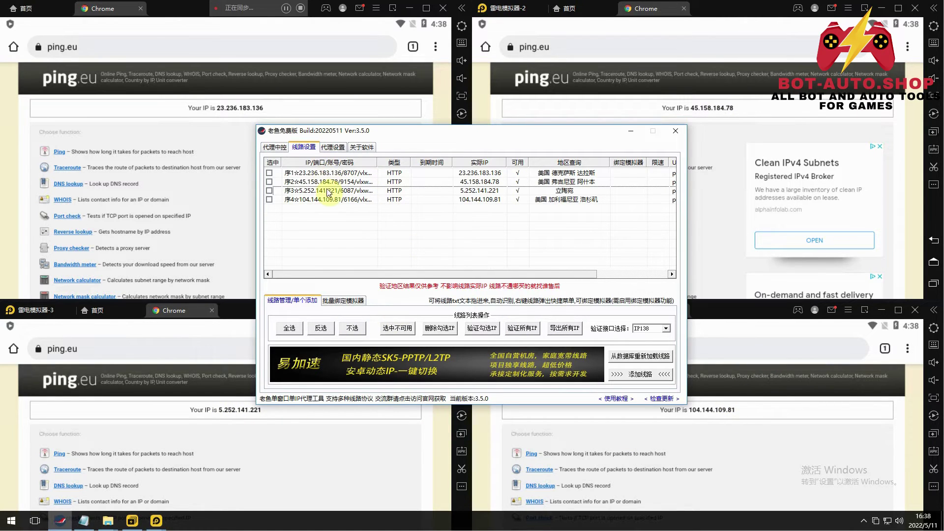
click(283, 148)
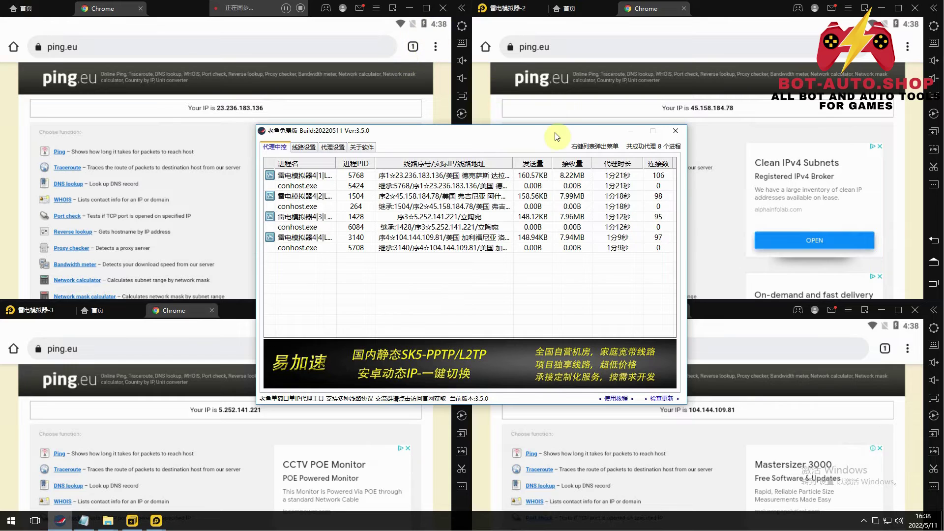
click(370, 148)
click(335, 148)
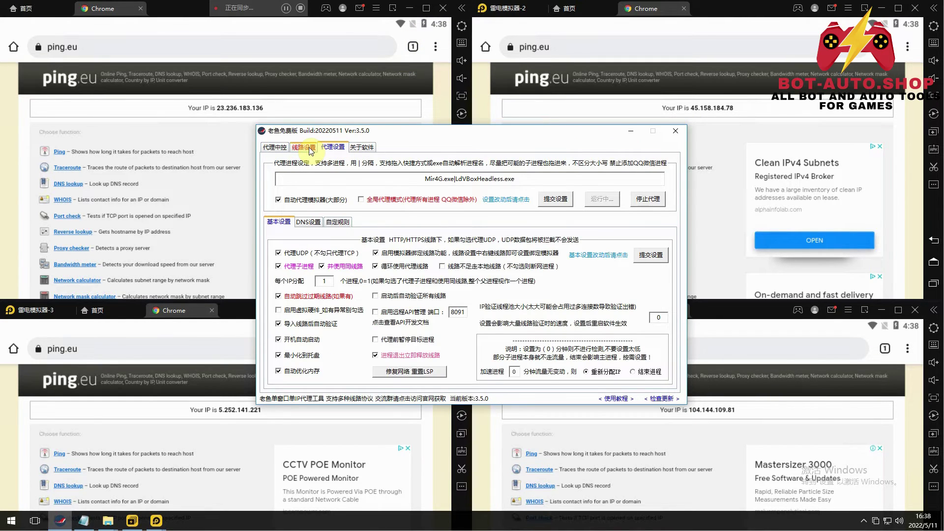
click(673, 132)
click(461, 289)
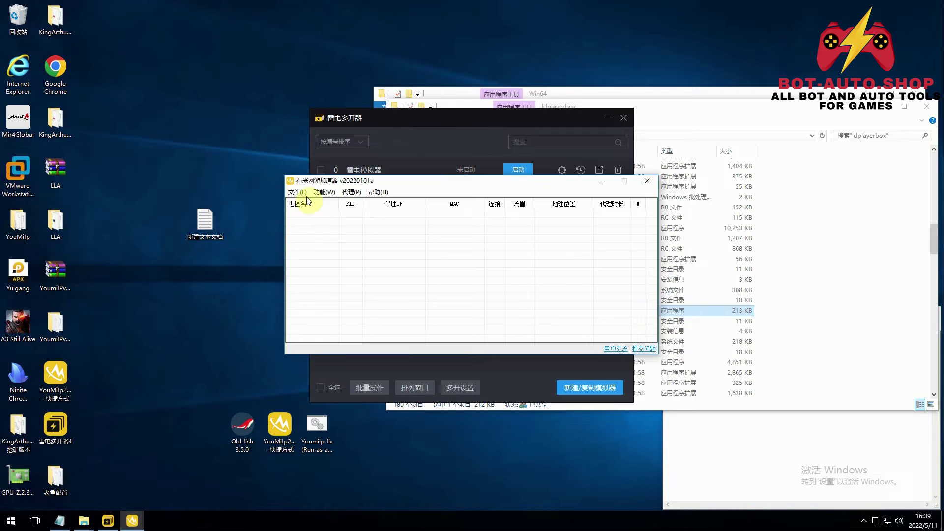
Switch to 有米网游加速器 and enable 虚拟硬件信息, 子进程使用相同过滤规则 and 仅代理当前账户创建的进程 in its global settings (全局设置).
click(306, 196)
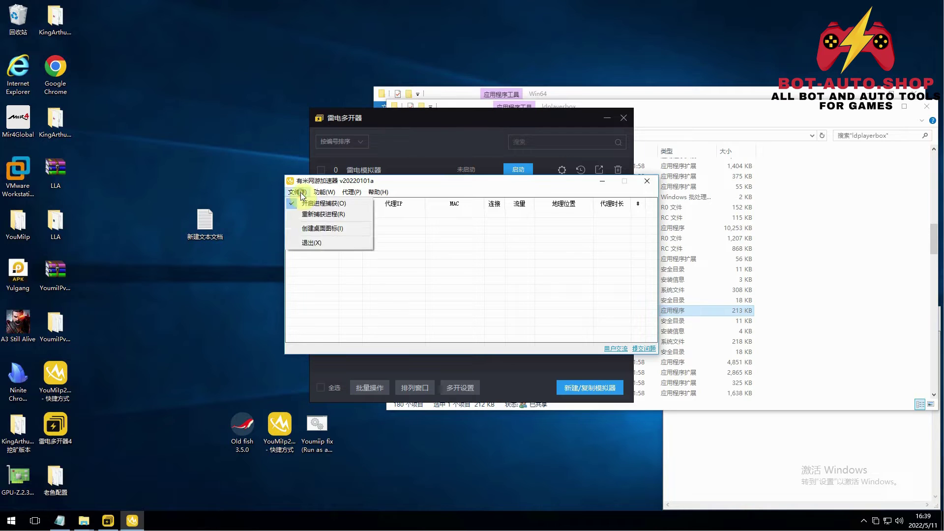
click(424, 254)
click(324, 192)
click(335, 204)
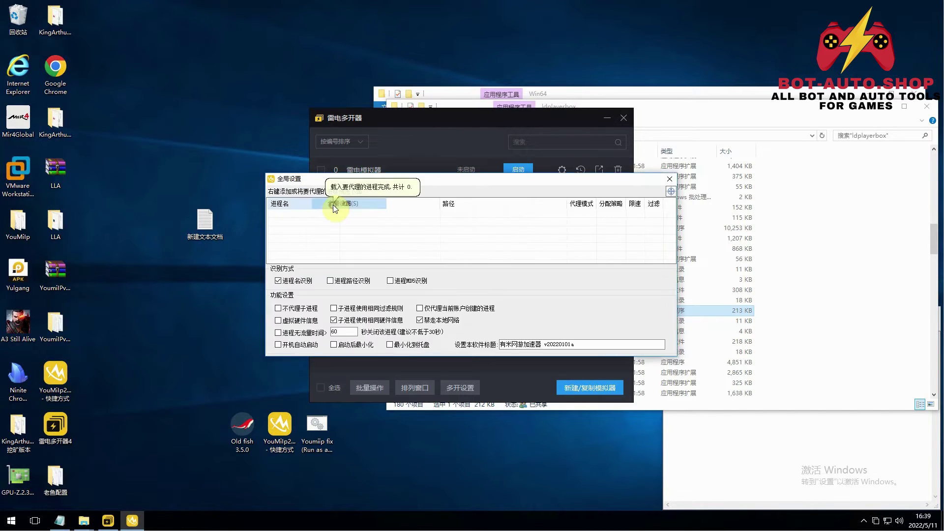
click(306, 320)
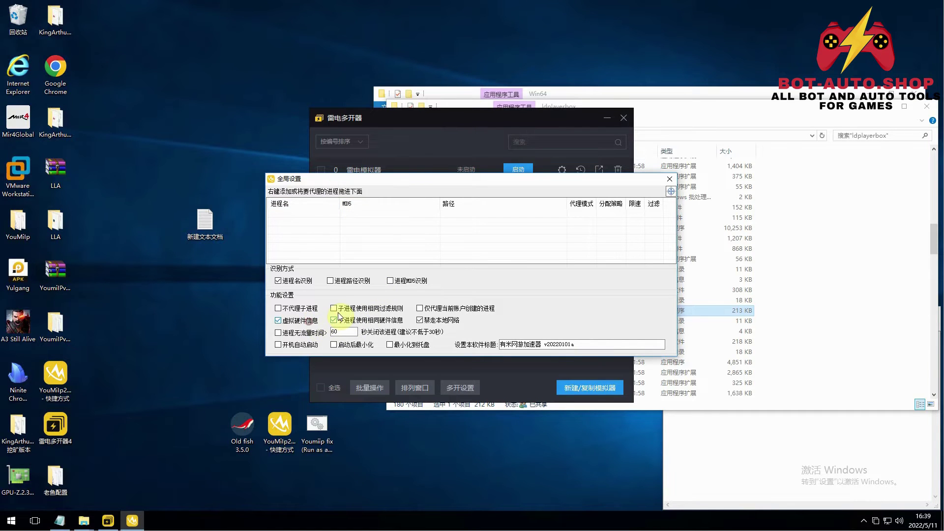
click(335, 308)
click(435, 308)
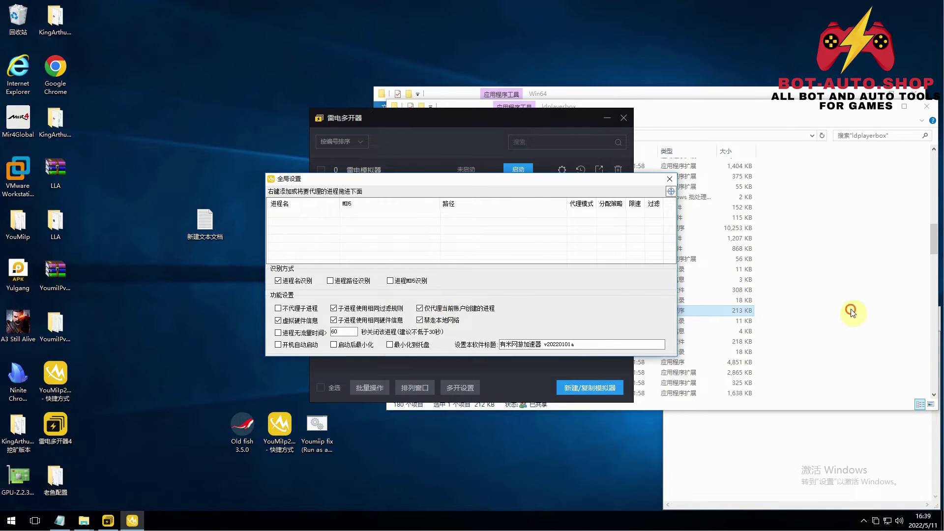
Add LdVBoxHeadless from the ldplayerbox folder and Mir4G from the Win64 folder to the list of proxied processes.
click(851, 312)
drag(509, 314, 366, 255)
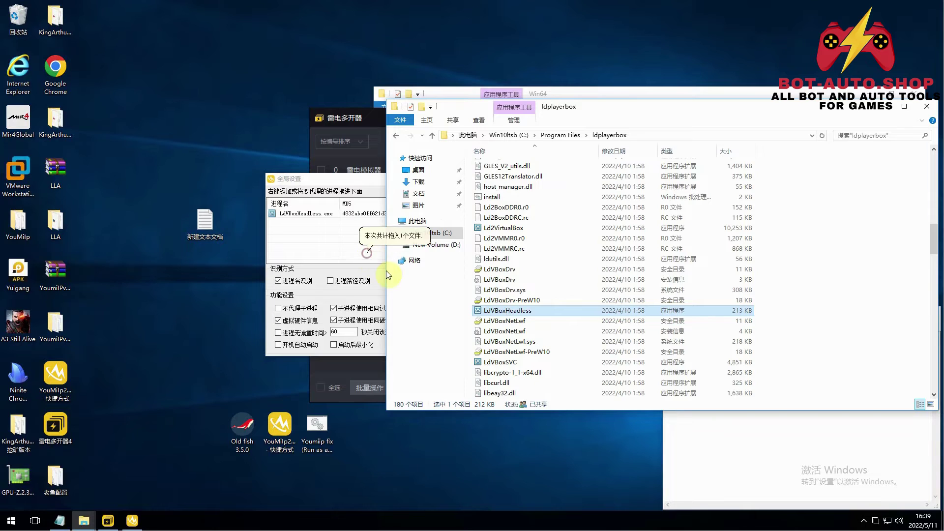
click(620, 96)
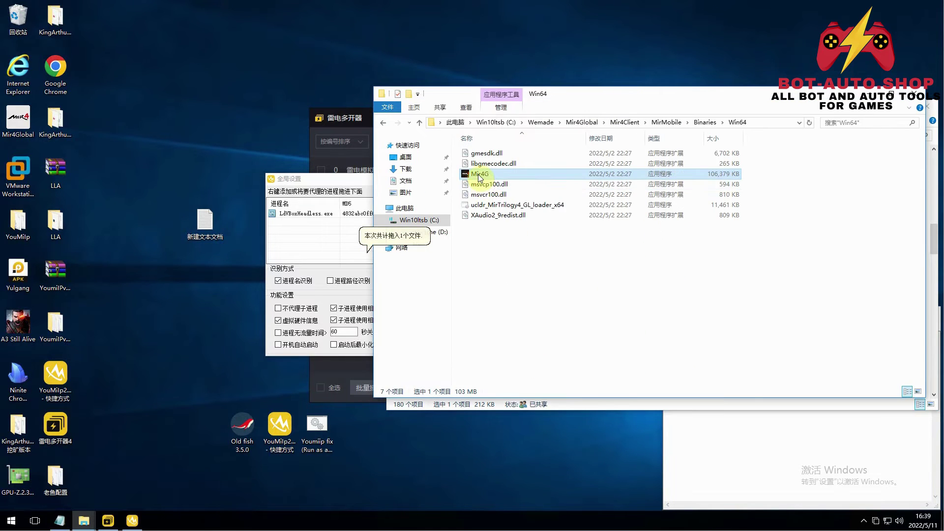
drag(479, 175, 317, 246)
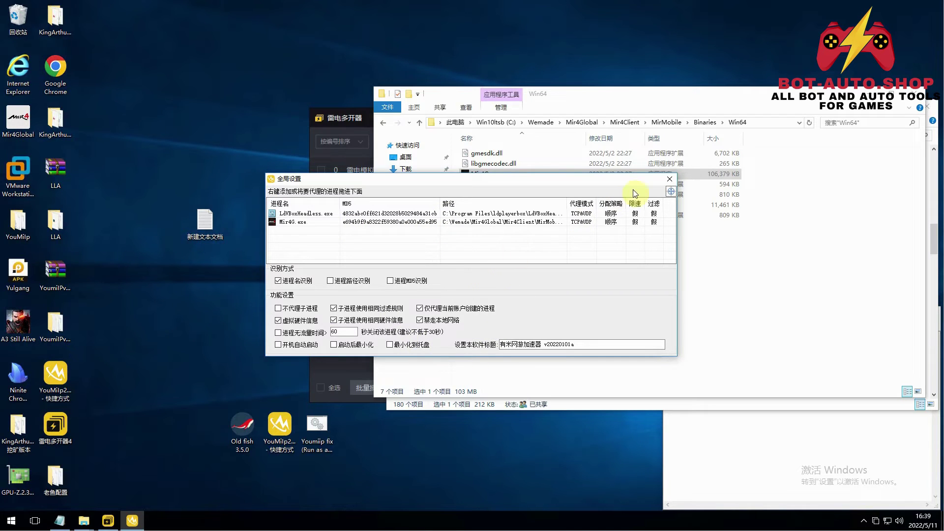
Close the global settings and open proxy management (代理管理).
click(670, 179)
click(352, 192)
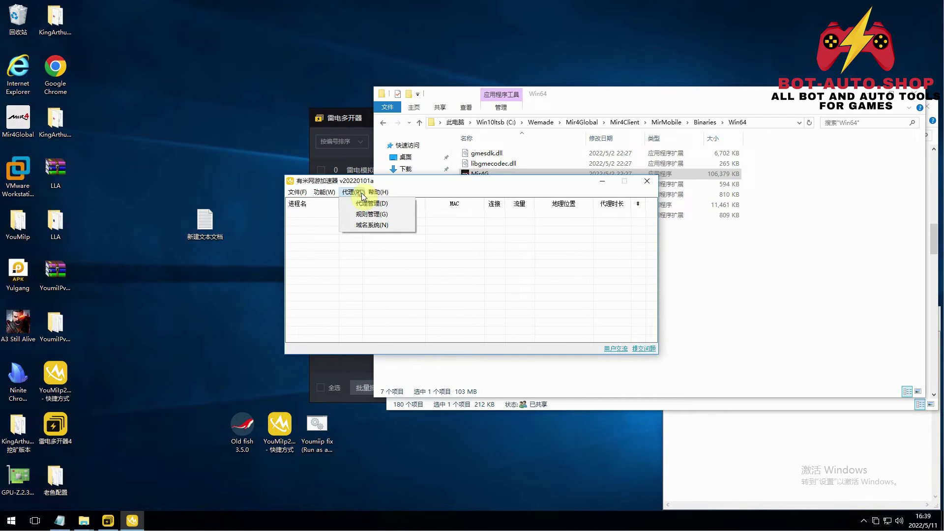
click(369, 202)
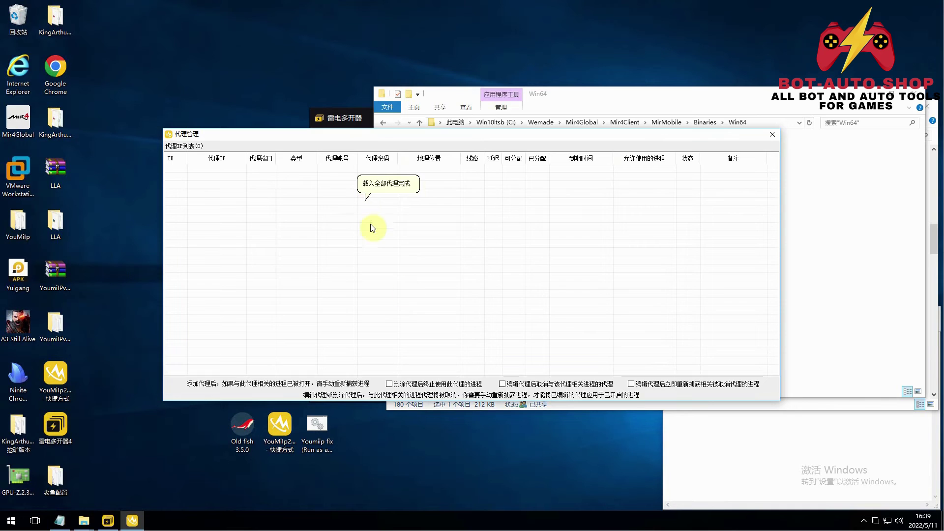
right_click(416, 227)
mouse_move(450, 231)
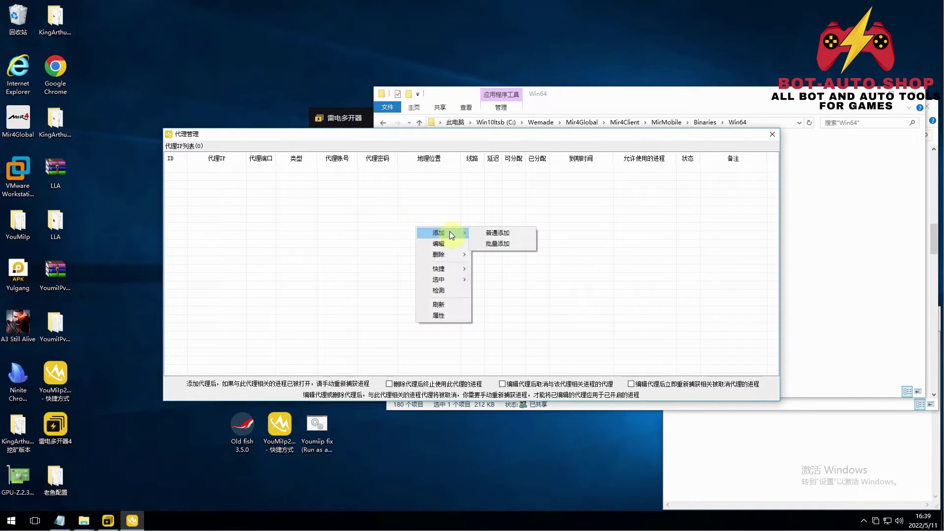
click(499, 233)
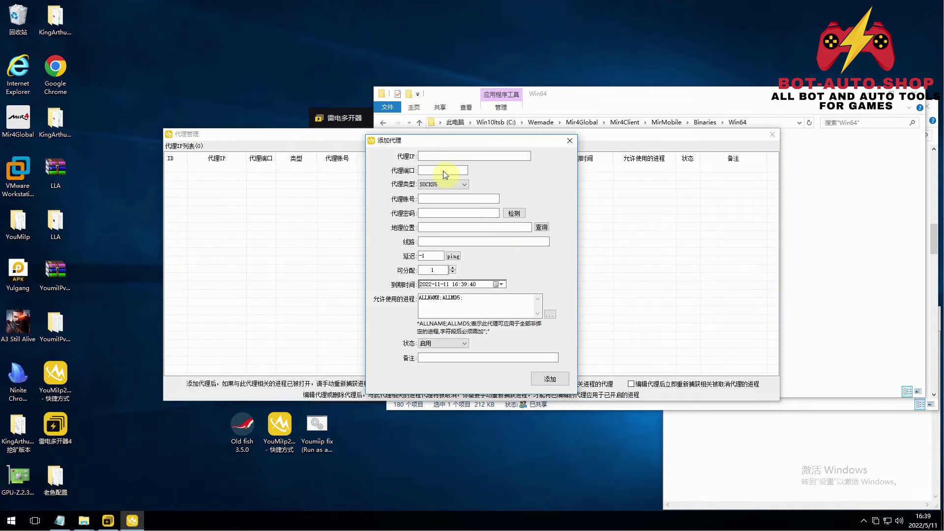
click(441, 155)
click(443, 169)
click(443, 199)
click(446, 212)
click(512, 216)
click(568, 142)
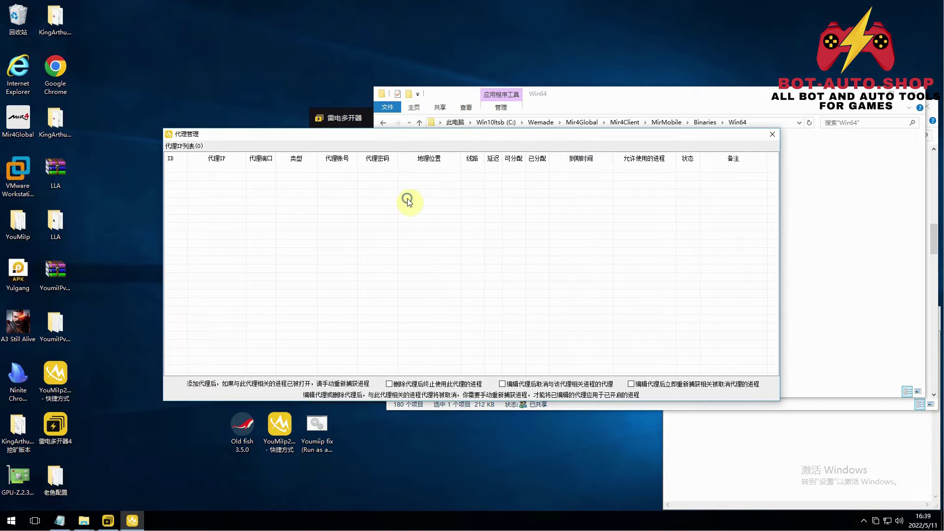
Paste the proxy list with IPs, ports, account names and passwords into batch adding (批量添加) and set its format to 常用格式二.
right_click(408, 200)
mouse_move(425, 204)
click(501, 216)
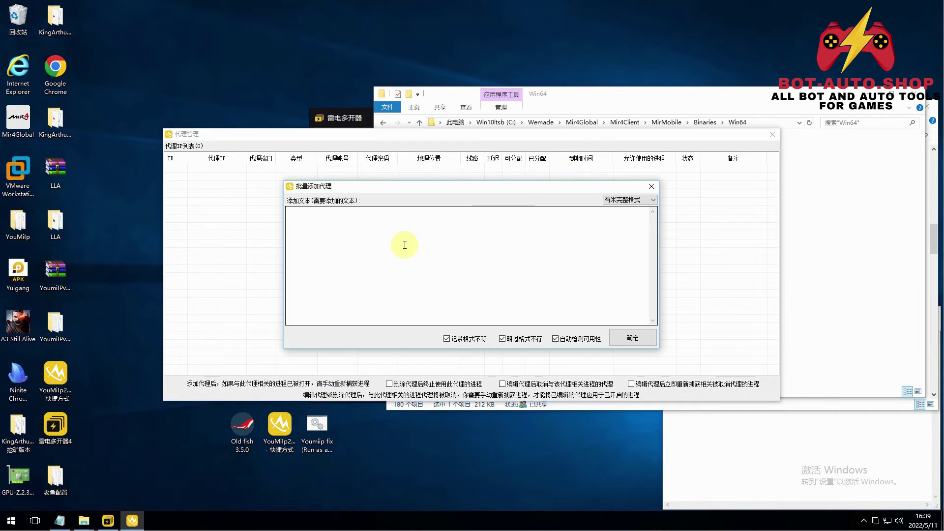
click(403, 243)
key(ctrl+v)
click(629, 200)
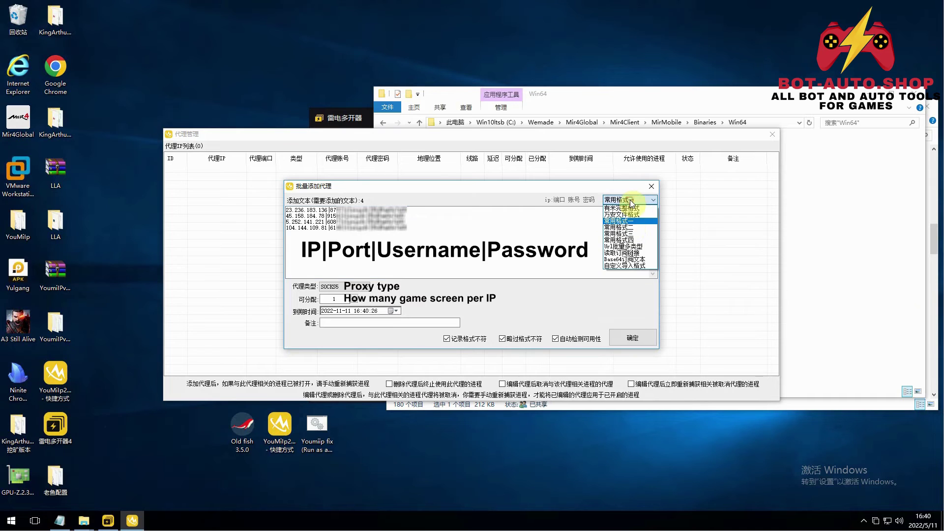
click(632, 229)
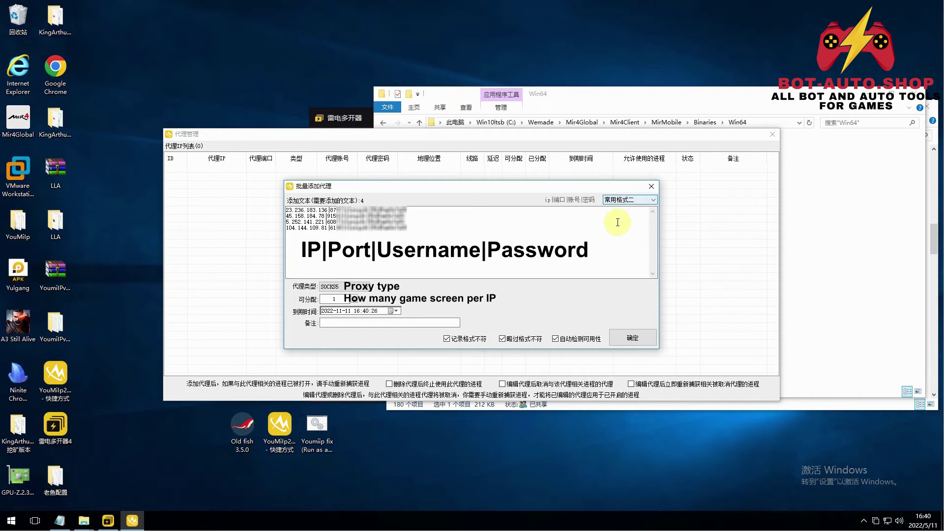
Set the batch's proxy type to HTTP with 1 allocation (可分配) per proxy, add the proxies and close proxy management.
click(338, 287)
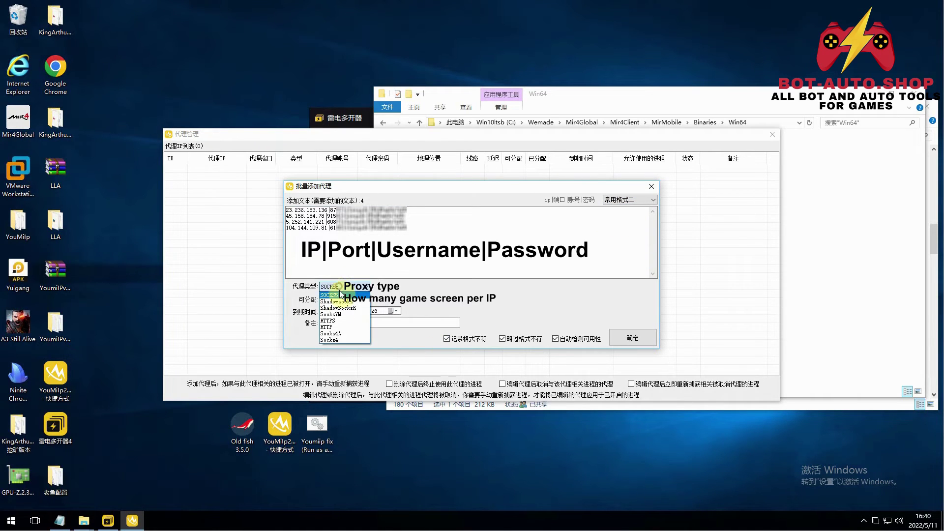
click(338, 328)
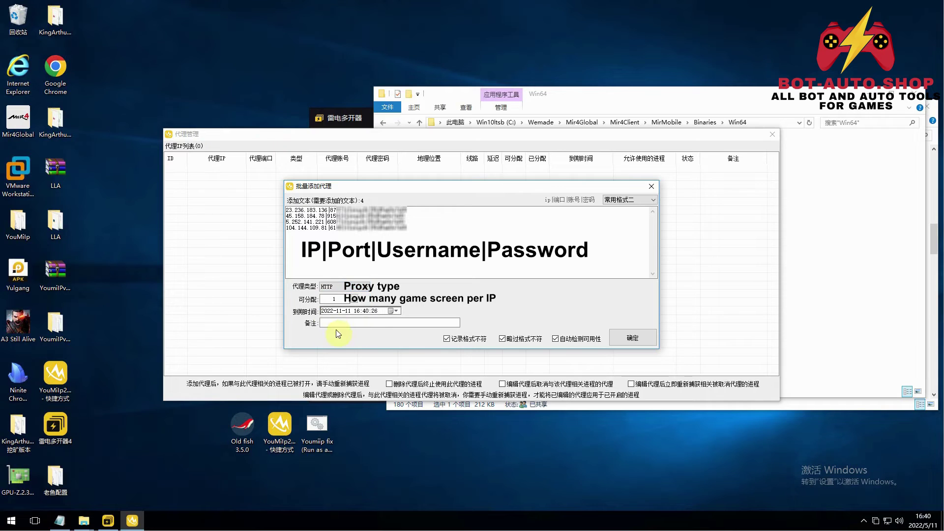
double_click(333, 300)
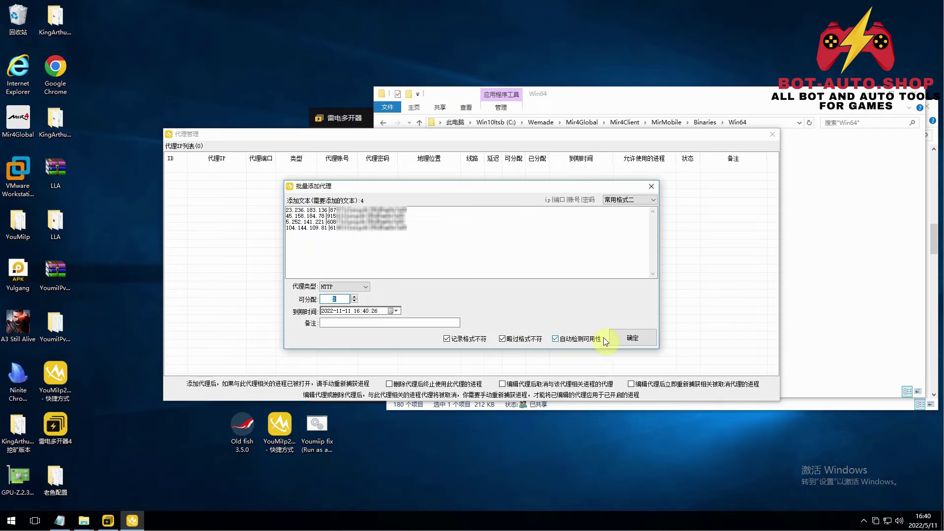
click(633, 339)
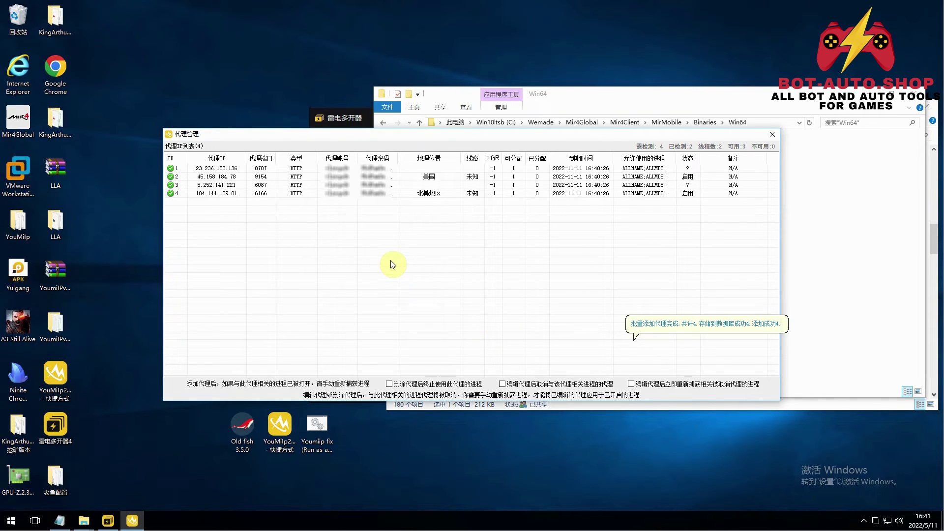
click(772, 134)
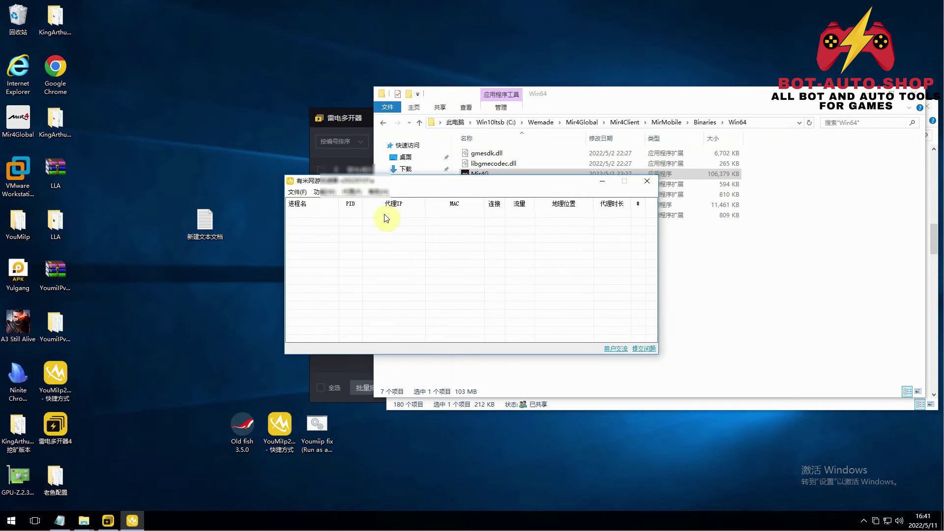